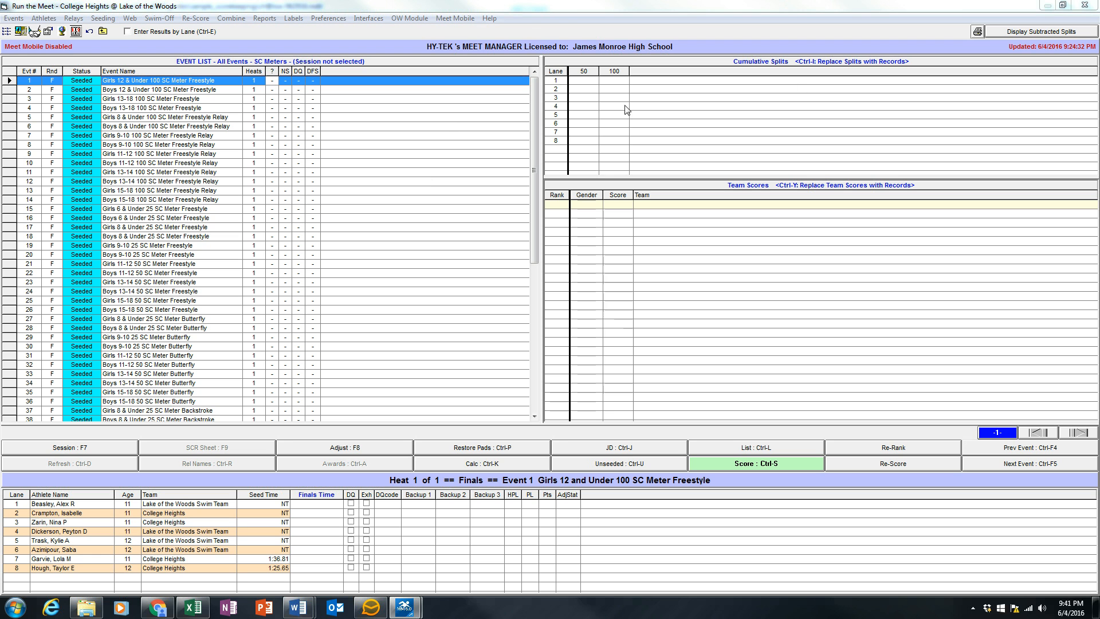
Step: Reopen the Run the Meet screen and set it to show records in place of the cumulative splits
{"action": "double_click", "coordinate": [3, 7]}
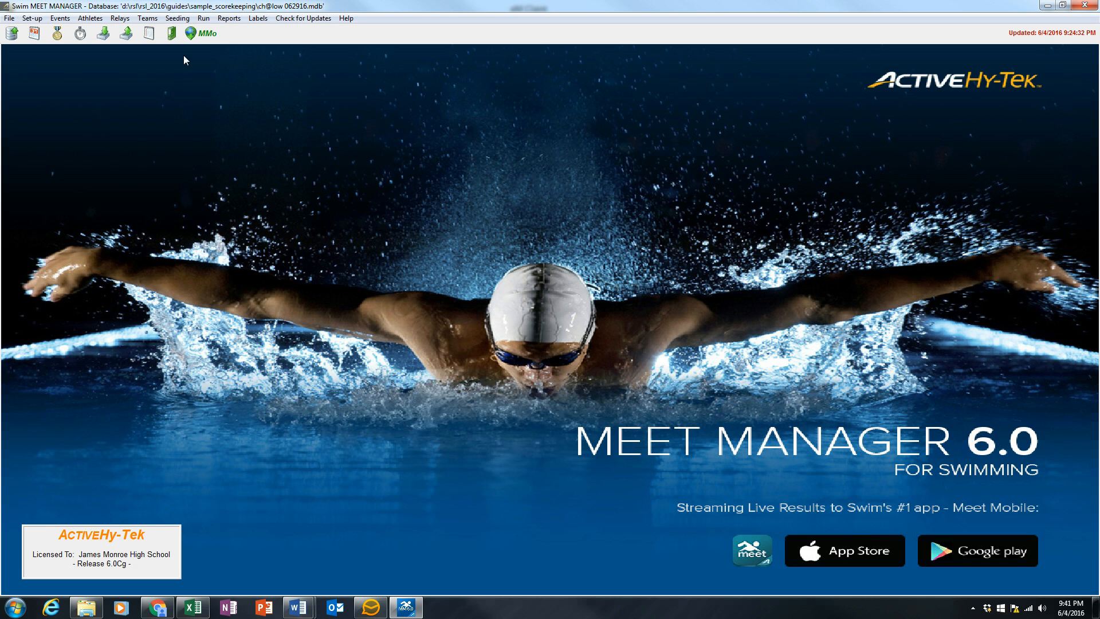
{"action": "left_click", "coordinate": [204, 19]}
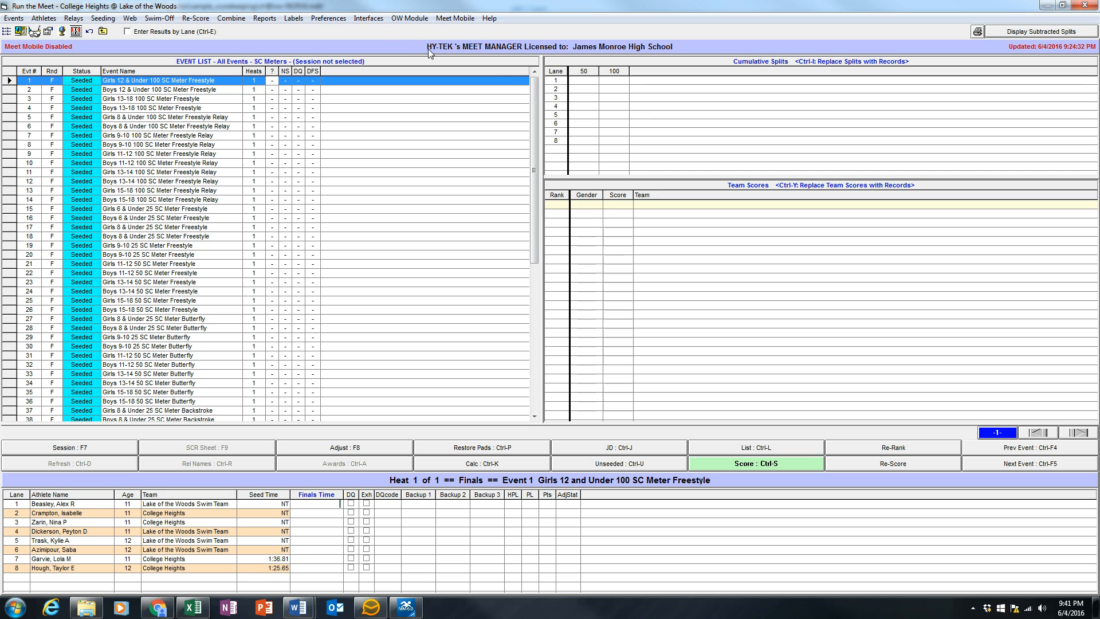
{"action": "left_click", "coordinate": [330, 19]}
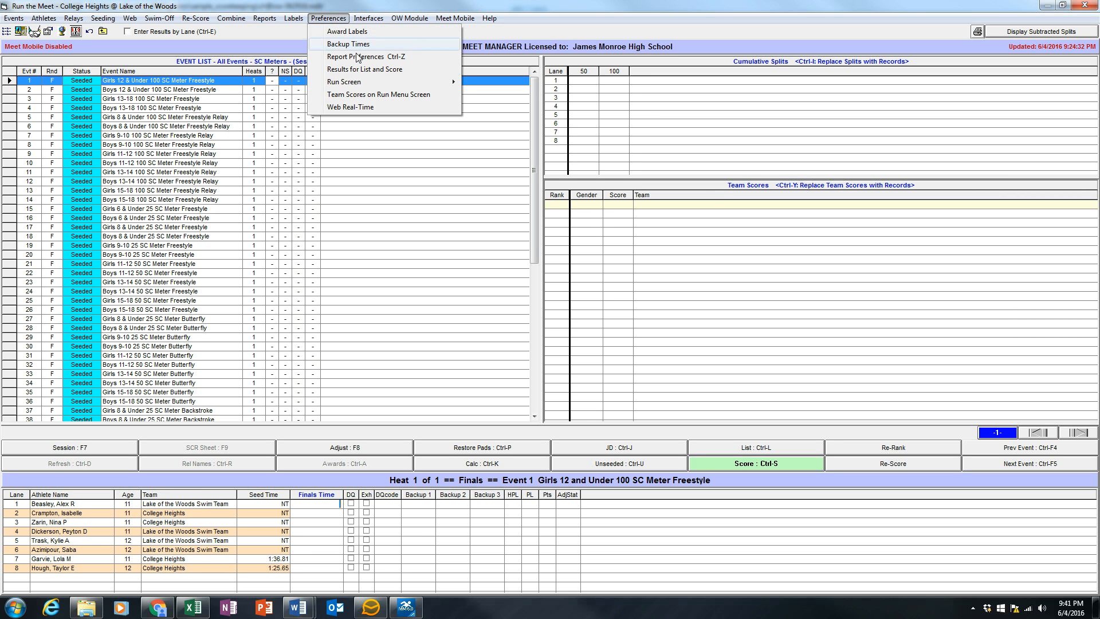
{"action": "mouse_move", "coordinate": [378, 82]}
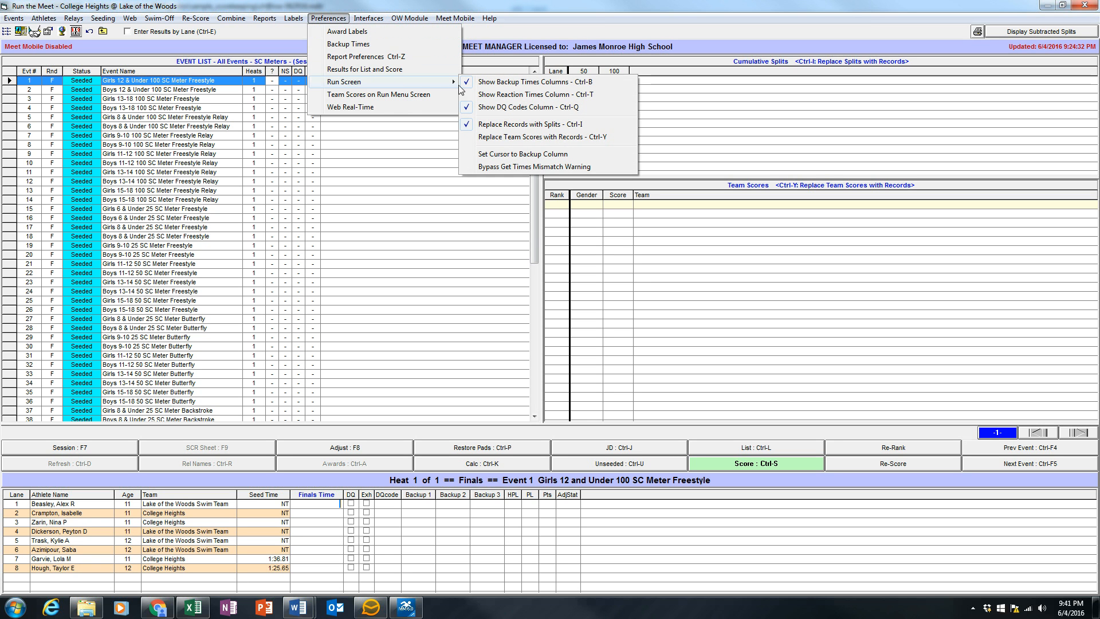
{"action": "left_click", "coordinate": [512, 126]}
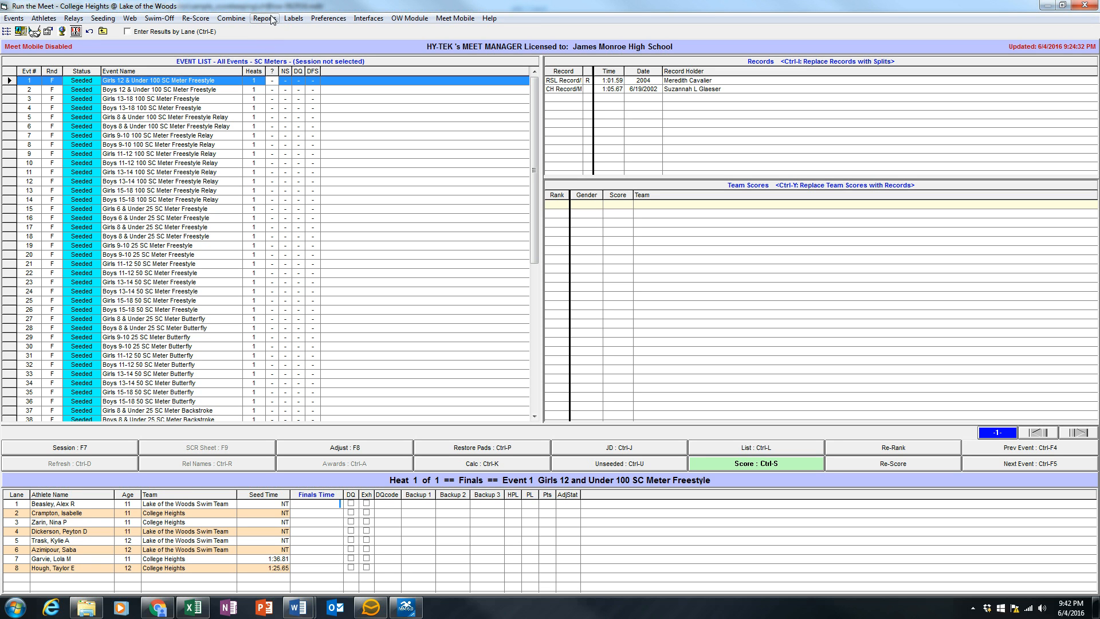
Step: Turn off the male and female team scores for the Run screen, keeping only the combined scores
{"action": "left_click", "coordinate": [328, 19]}
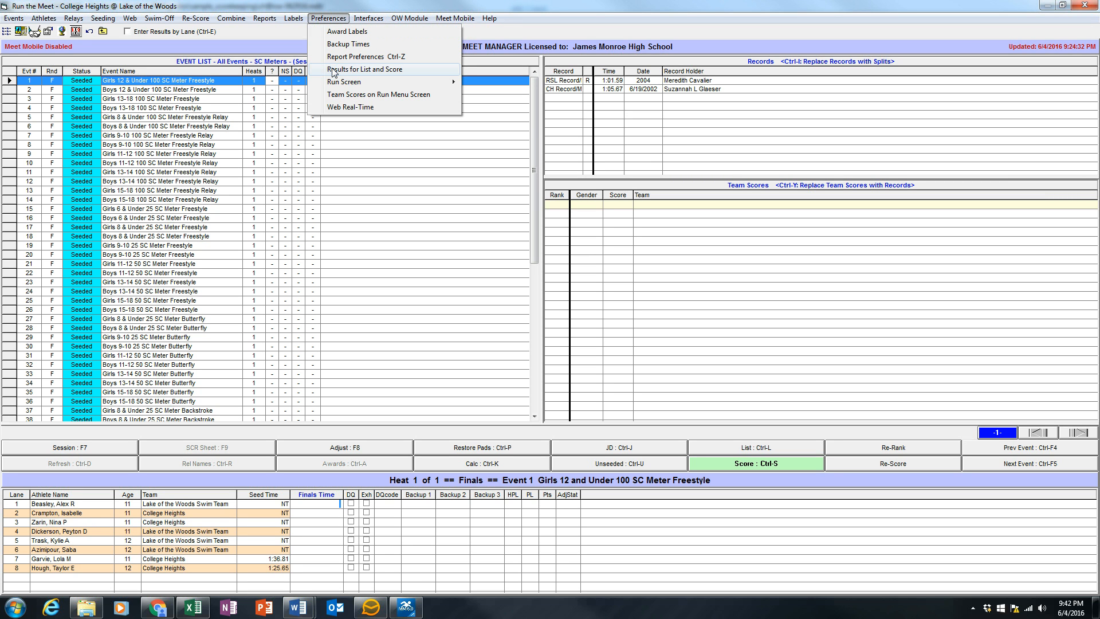
{"action": "left_click", "coordinate": [376, 95]}
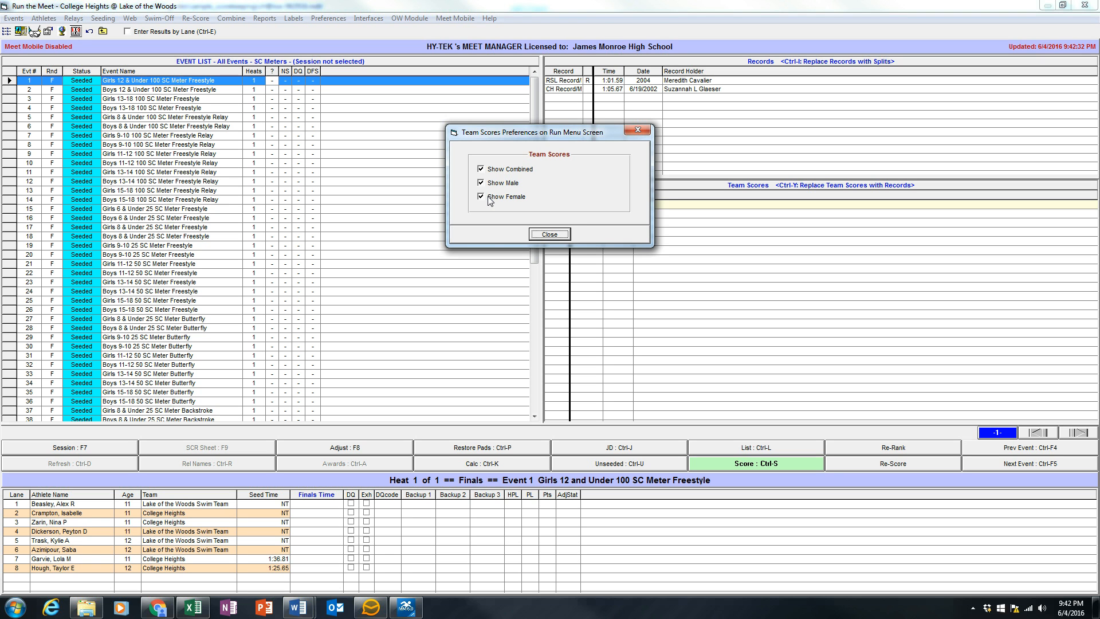
{"action": "left_click", "coordinate": [481, 182]}
{"action": "left_click", "coordinate": [481, 196]}
{"action": "left_click", "coordinate": [544, 234]}
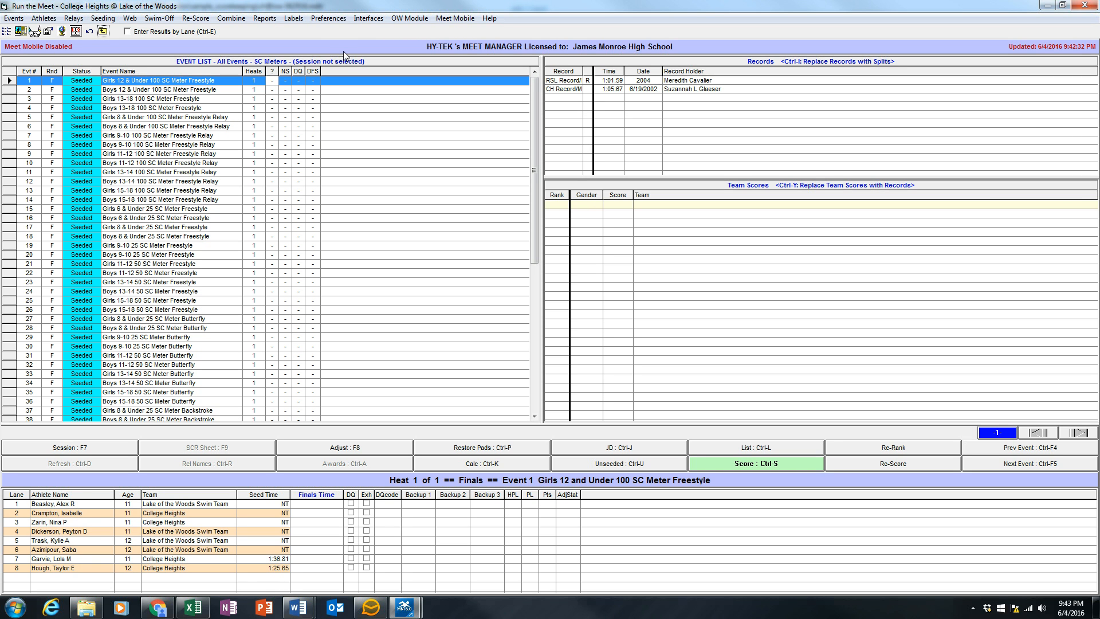
Step: Hide the backup times columns on the Run screen
{"action": "left_click", "coordinate": [326, 23]}
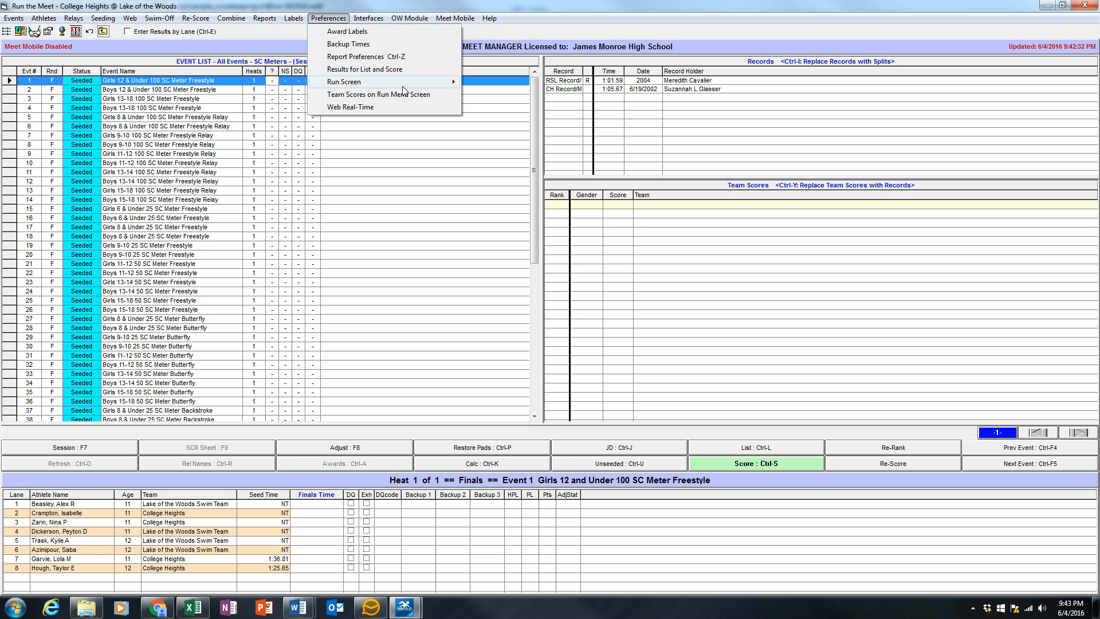
{"action": "mouse_move", "coordinate": [431, 81]}
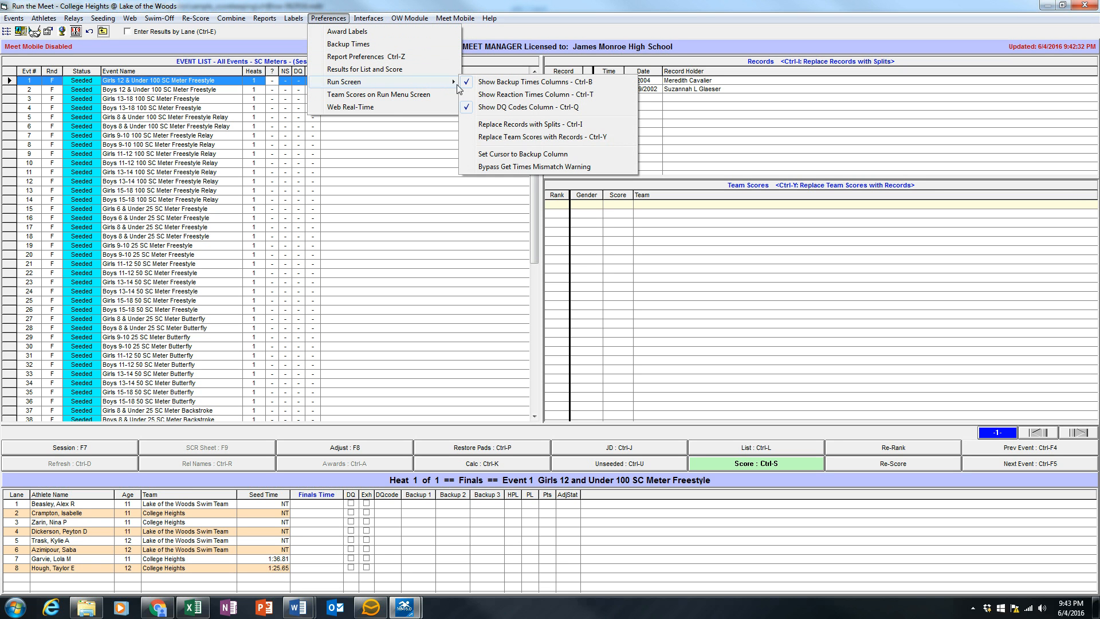
{"action": "left_click", "coordinate": [507, 82]}
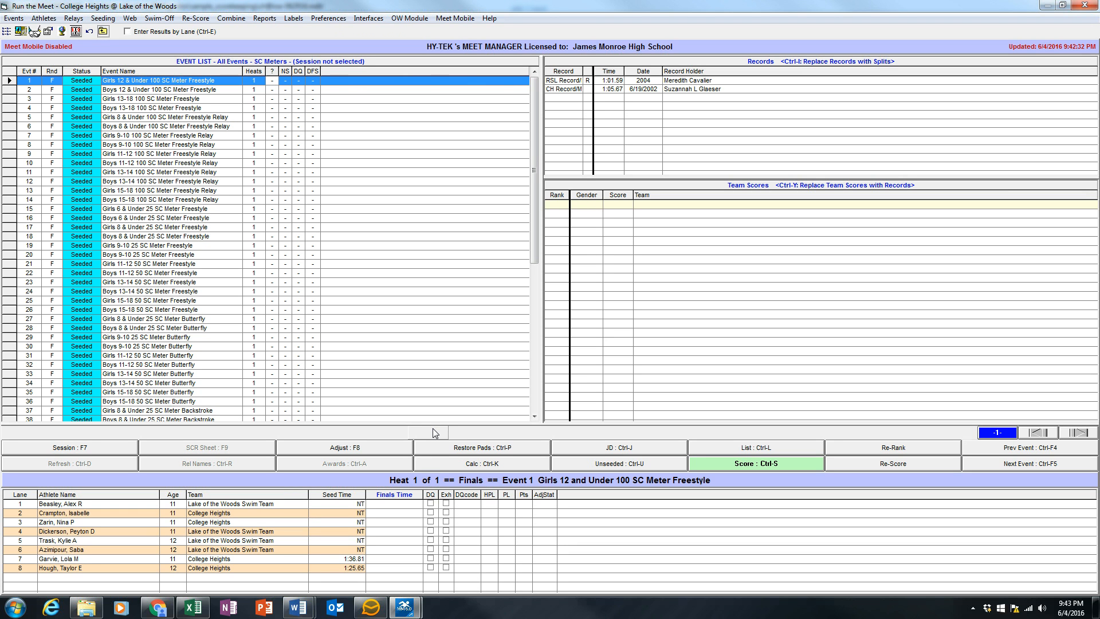
Step: Enlarge the heat lane area by shrinking the event list, and give Team Scores more height than before by shortening Records
{"action": "left_click_drag", "start_coordinate": [432, 422], "coordinate": [441, 255]}
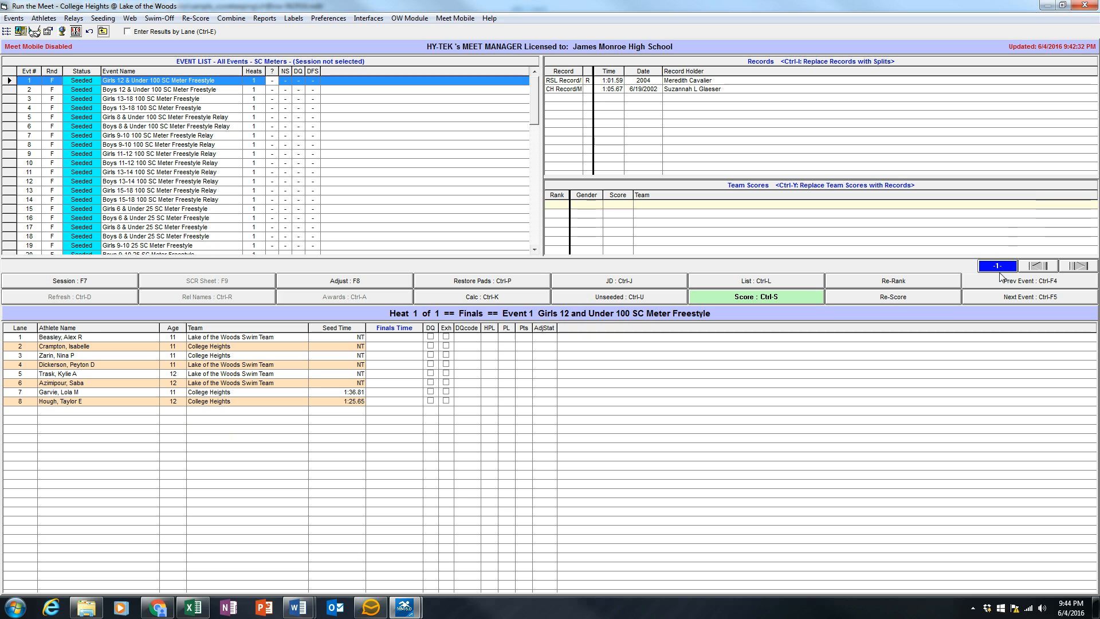
{"action": "left_click_drag", "start_coordinate": [473, 258], "coordinate": [473, 240]}
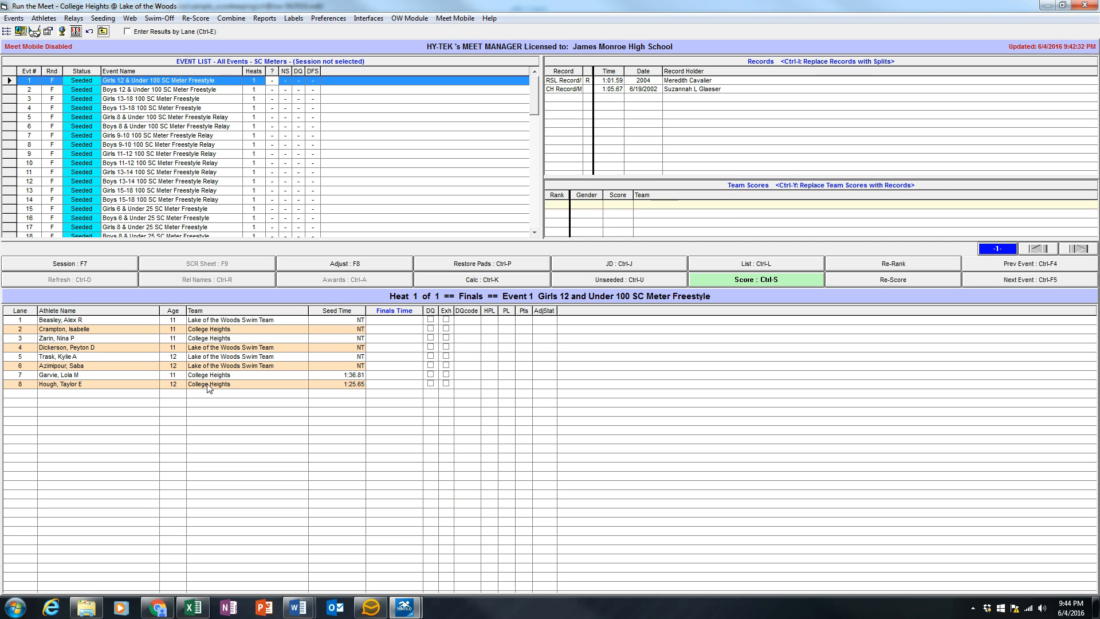
{"action": "left_click_drag", "start_coordinate": [715, 177], "coordinate": [718, 144]}
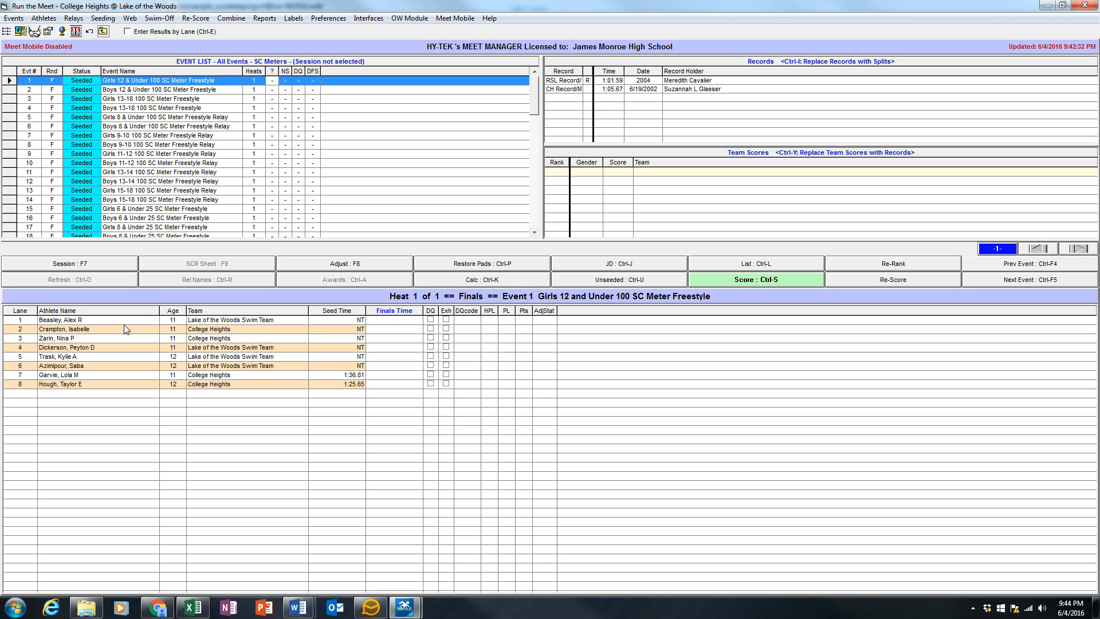
Step: Enter finals times 1:01.01, 1:01.02, 1:01.03 and 1:01.04 for lanes 1 to 4 of Event 1
{"action": "left_click", "coordinate": [397, 319]}
{"action": "key", "text": "Return"}
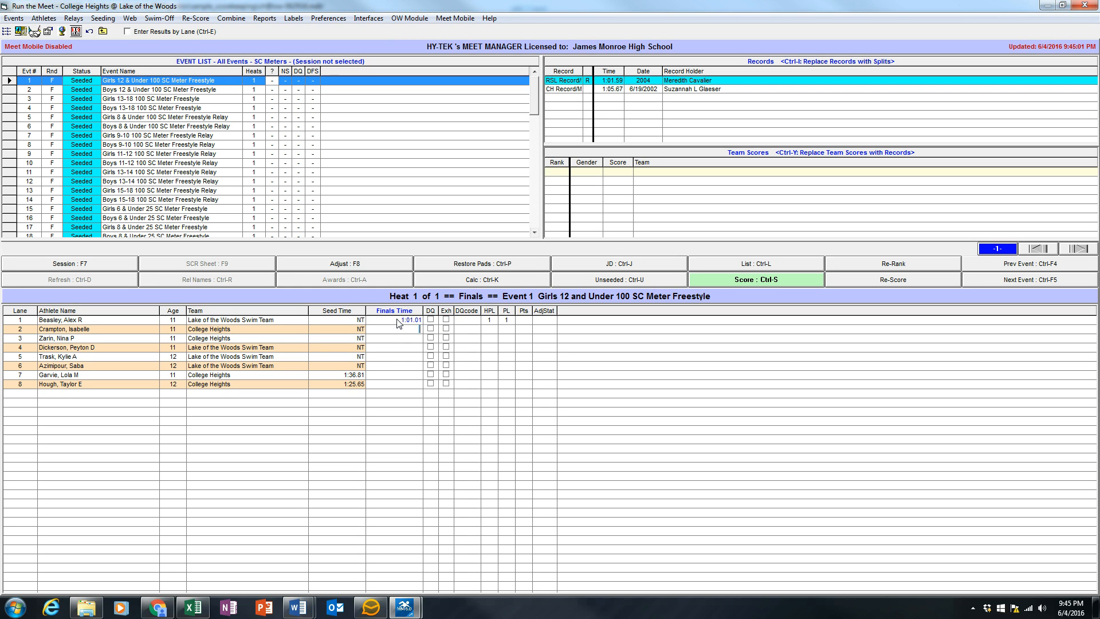
{"action": "type", "text": "10102"}
{"action": "key", "text": "Return"}
{"action": "type", "text": "1:01.03"}
{"action": "key", "text": "Return"}
{"action": "type", "text": "1:01.04"}
{"action": "key", "text": "Return"}
Step: Enter finals times 1:01.05, 1:01.06, 1:01.07 and 1:01.08 for lanes 5 to 8 of Event 1
{"action": "type", "text": "10"}
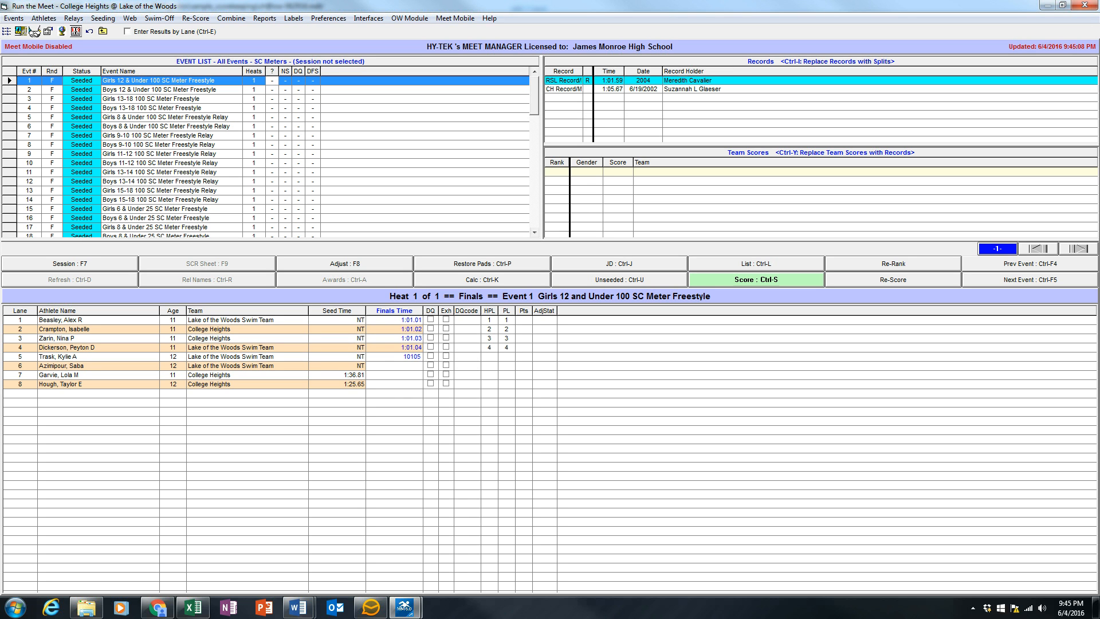
{"action": "key", "text": "Return"}
{"action": "type", "text": "10106"}
{"action": "key", "text": "Return"}
{"action": "type", "text": "1:01.07"}
{"action": "key", "text": "Return"}
{"action": "type", "text": "101"}
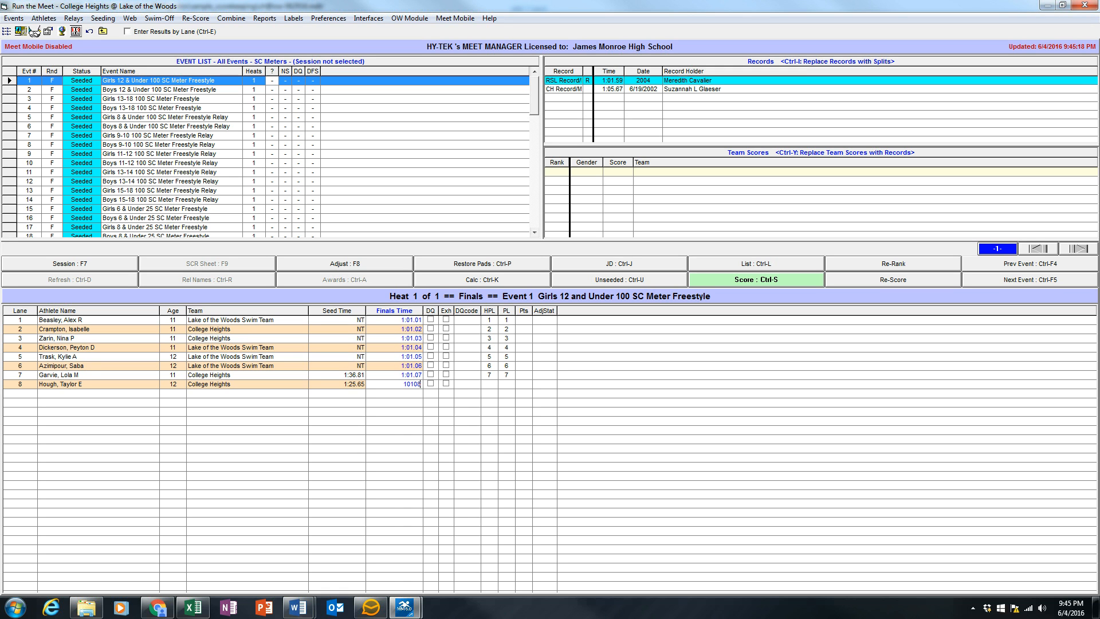
{"action": "key", "text": "Return"}
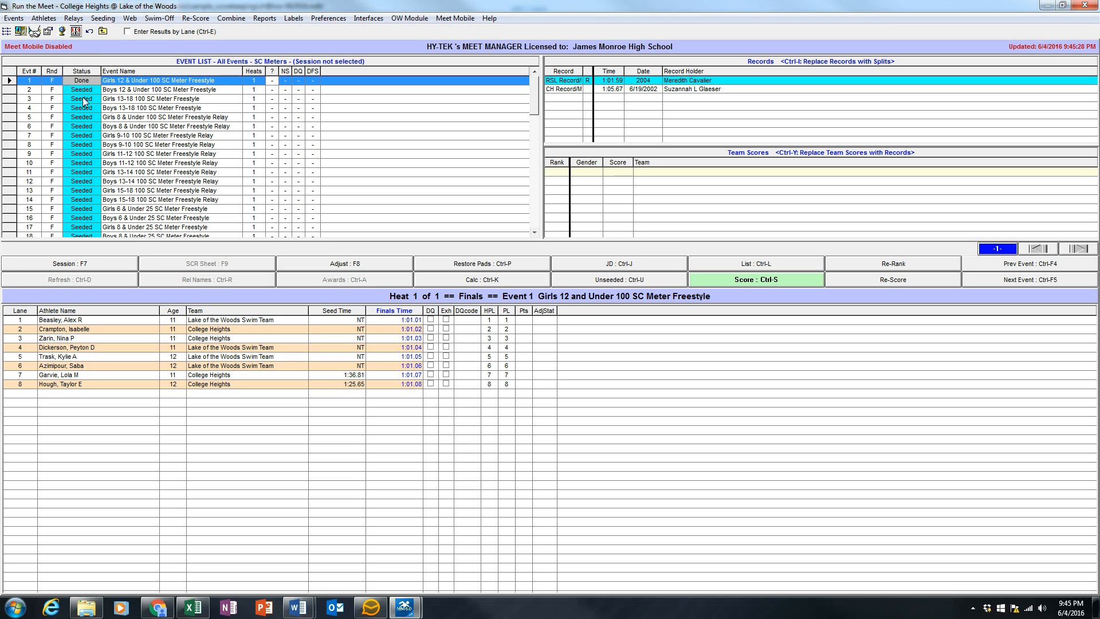
Step: Score Event 1, look over its results report, and close the report
{"action": "left_click", "coordinate": [768, 283]}
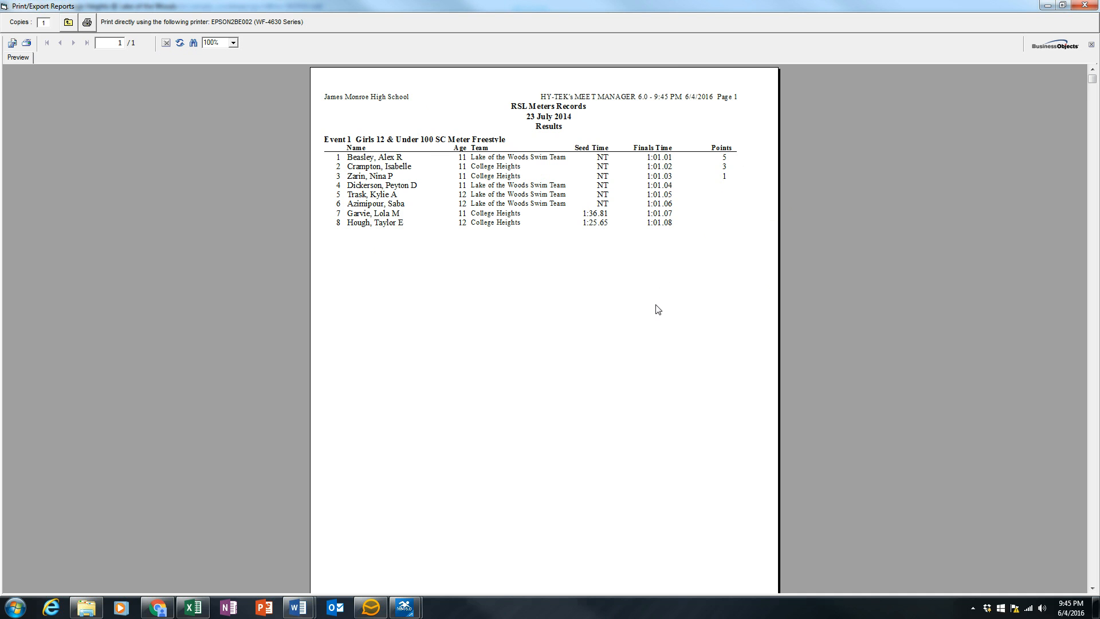
{"action": "scroll", "coordinate": [608, 380], "scroll_direction": "down", "scroll_amount": 3}
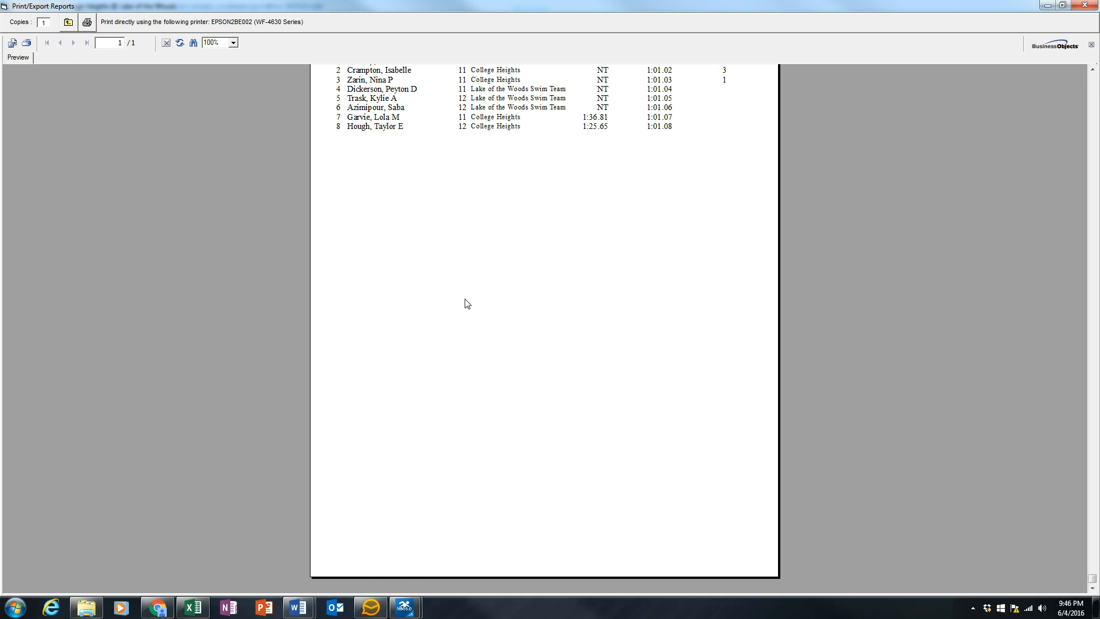
{"action": "scroll", "coordinate": [464, 302], "scroll_direction": "up", "scroll_amount": 3}
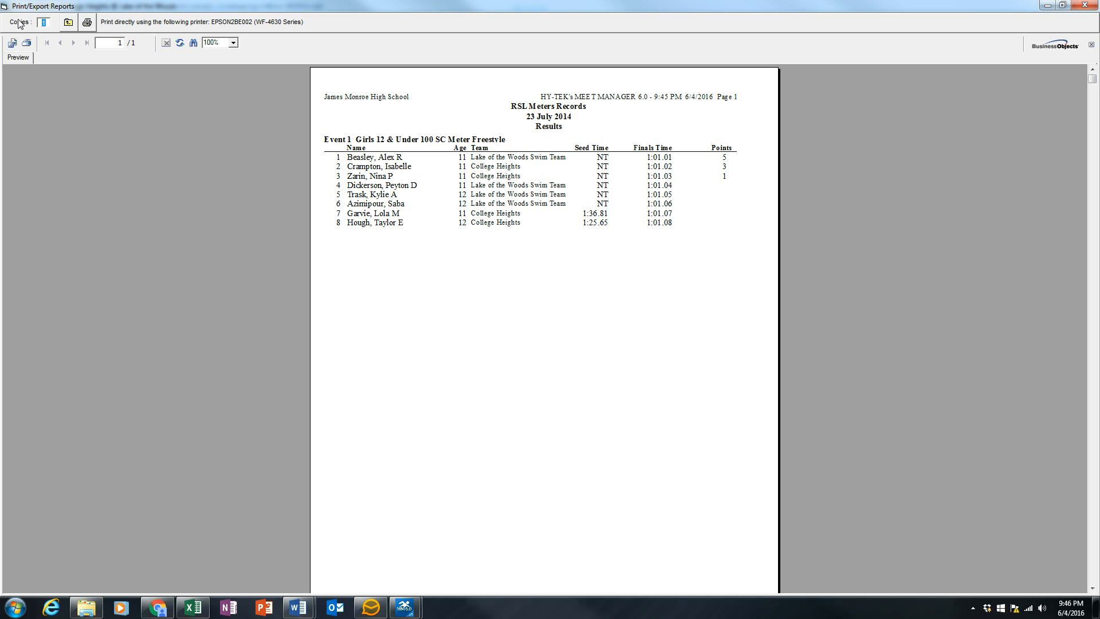
{"action": "left_click", "coordinate": [4, 7]}
{"action": "double_click", "coordinate": [5, 6]}
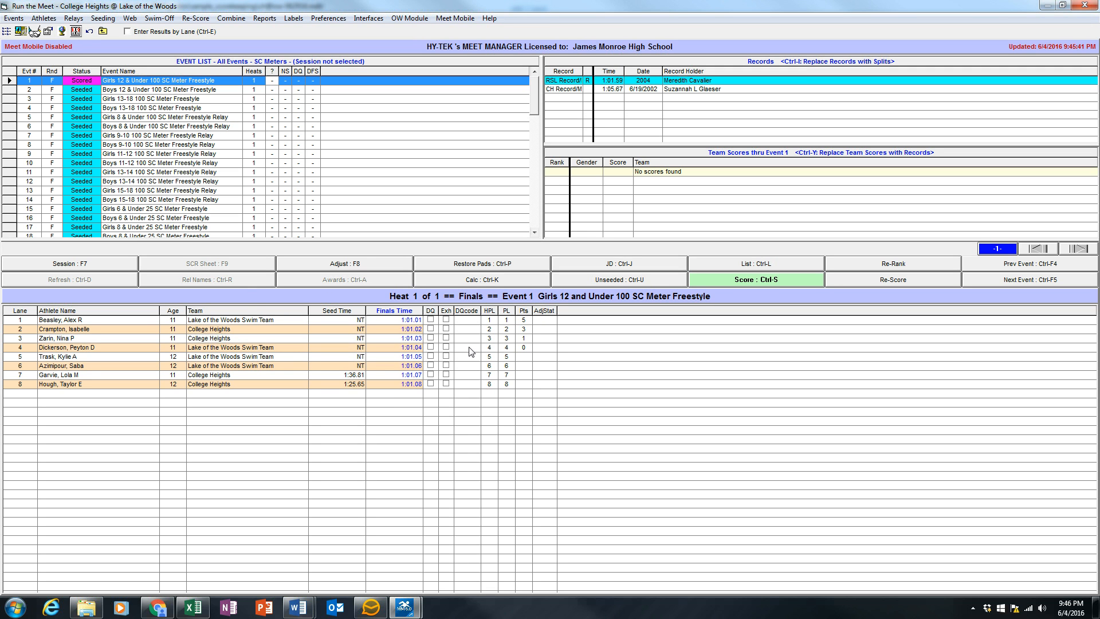
Step: Disqualify the swimmers in lanes 2 and 3, re-score Event 1, and close the results report
{"action": "left_click", "coordinate": [430, 329]}
{"action": "left_click", "coordinate": [431, 338]}
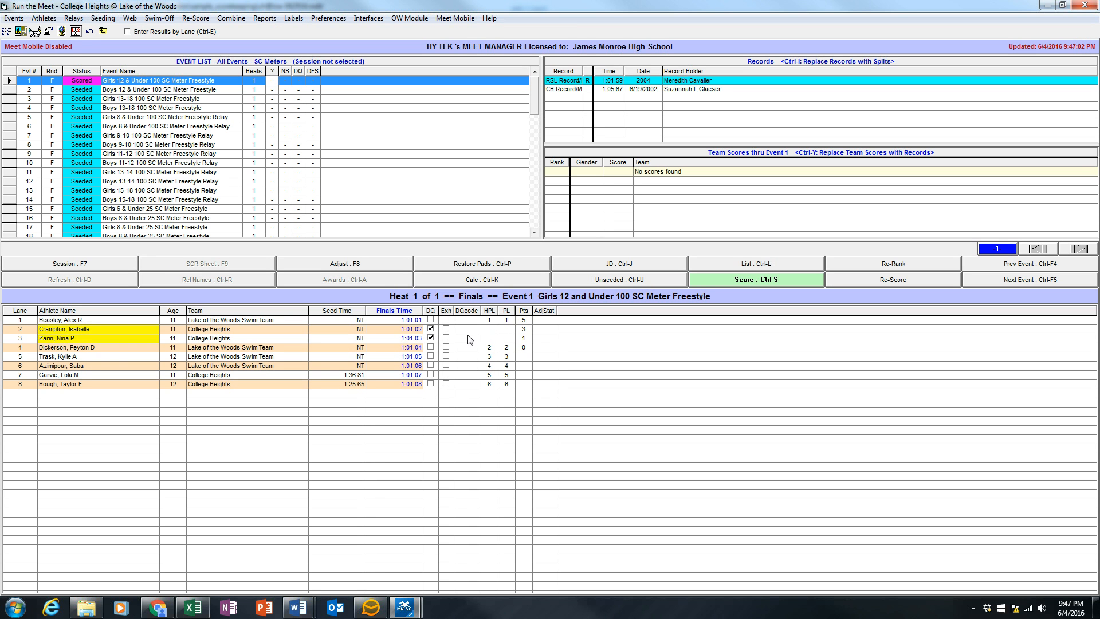
{"action": "left_click", "coordinate": [744, 280]}
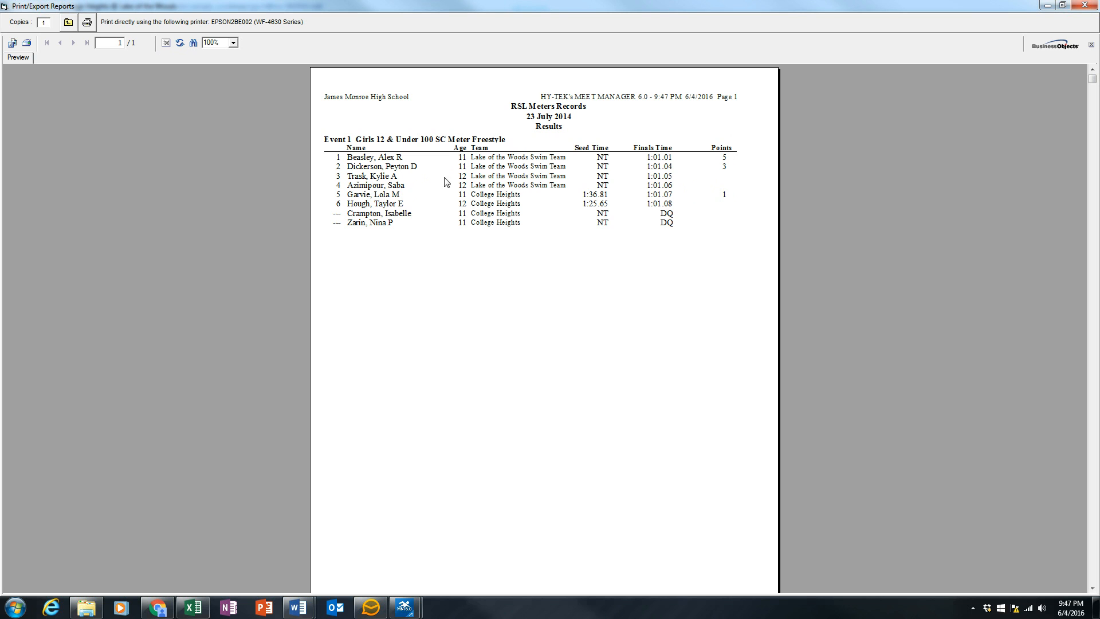
{"action": "left_click", "coordinate": [1086, 6]}
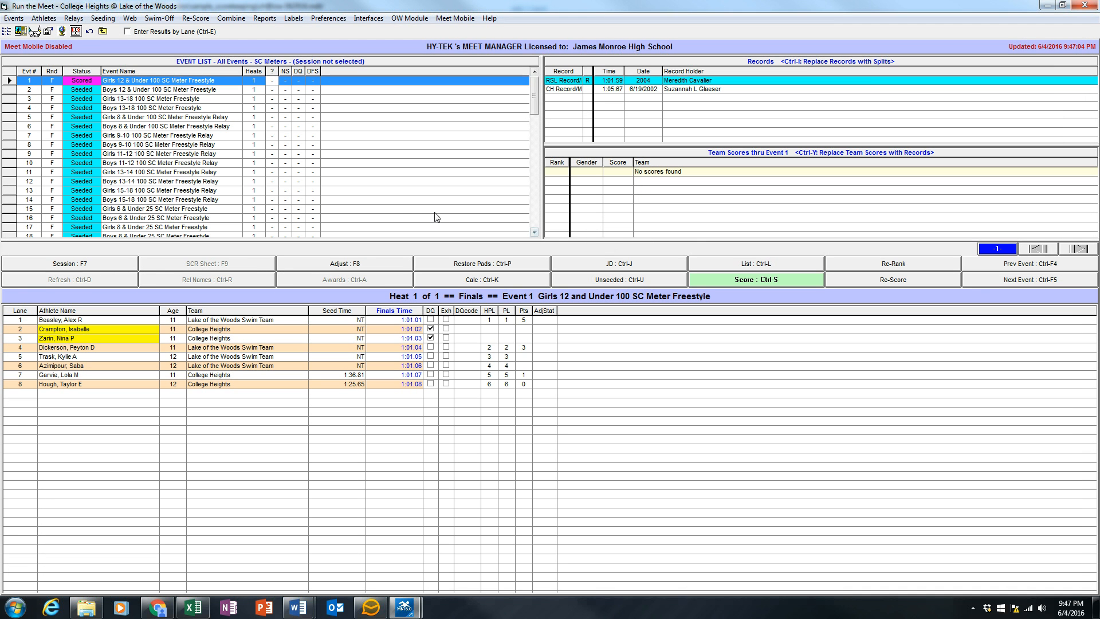
Step: Set the judge's decision points for the fifth-place swimmer in Event 1 to -1, then score the event and close its report
{"action": "left_click", "coordinate": [596, 264]}
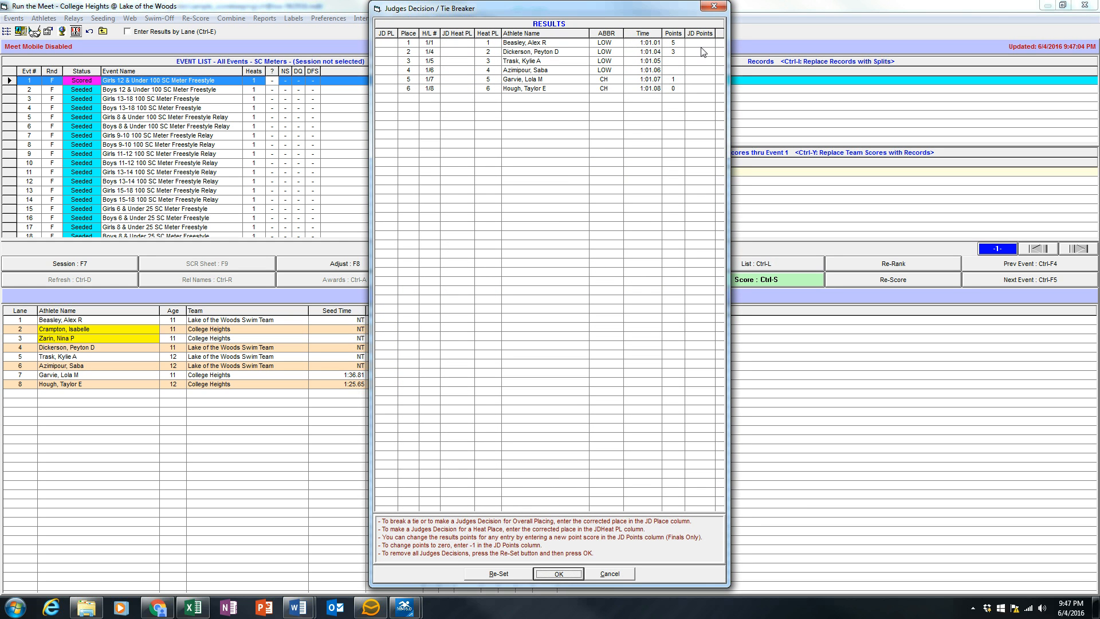
{"action": "left_click", "coordinate": [707, 80]}
{"action": "type", "text": "-1"}
{"action": "left_click", "coordinate": [570, 577]}
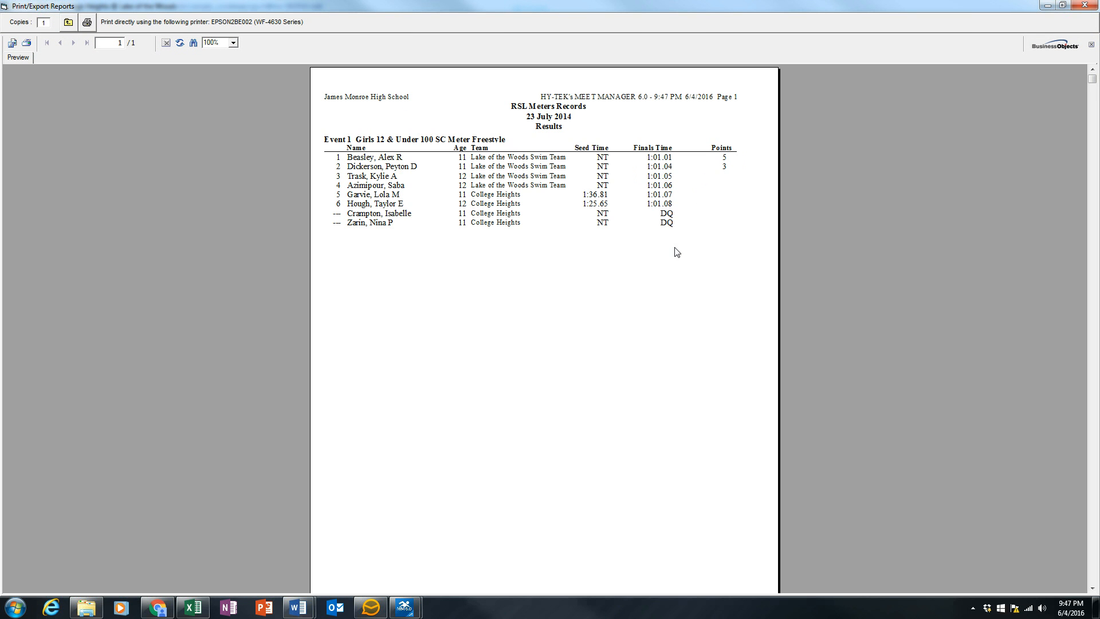
{"action": "left_click", "coordinate": [5, 8]}
{"action": "left_click", "coordinate": [23, 88]}
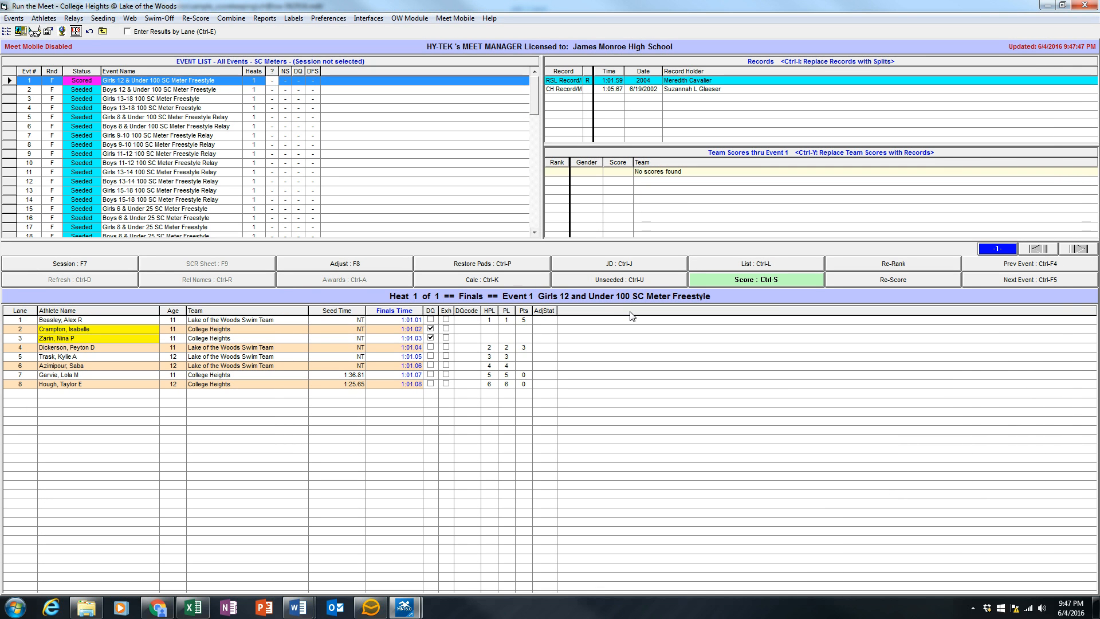
Step: Review the team score options in the results preferences for List and Score, then close them
{"action": "left_click", "coordinate": [329, 18]}
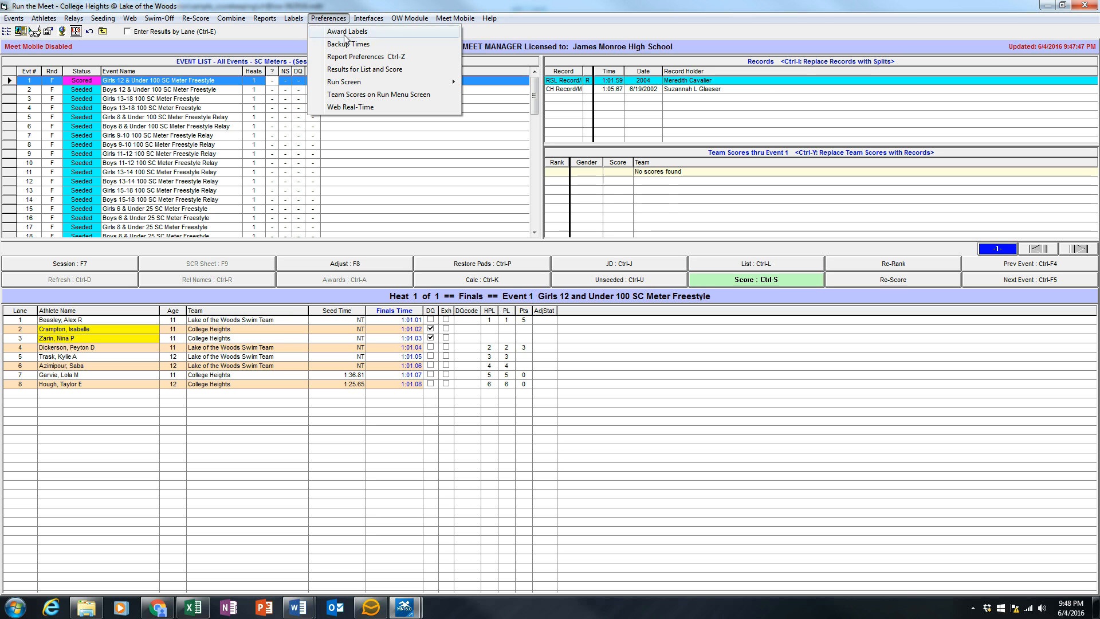
{"action": "left_click", "coordinate": [354, 69]}
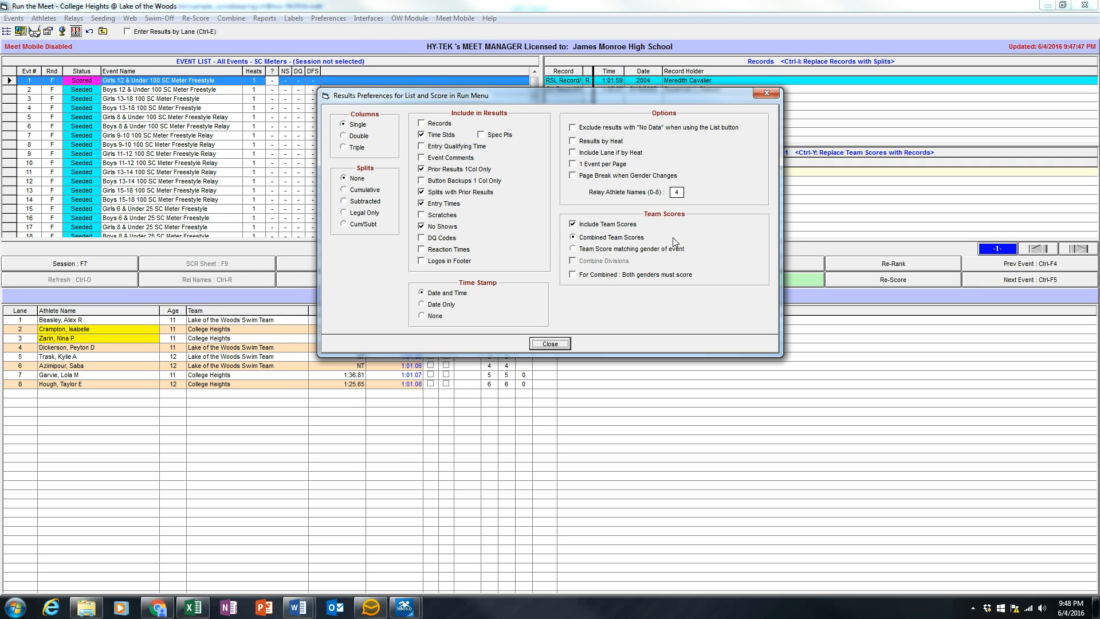
{"action": "left_click_drag", "start_coordinate": [592, 94], "coordinate": [321, 109]}
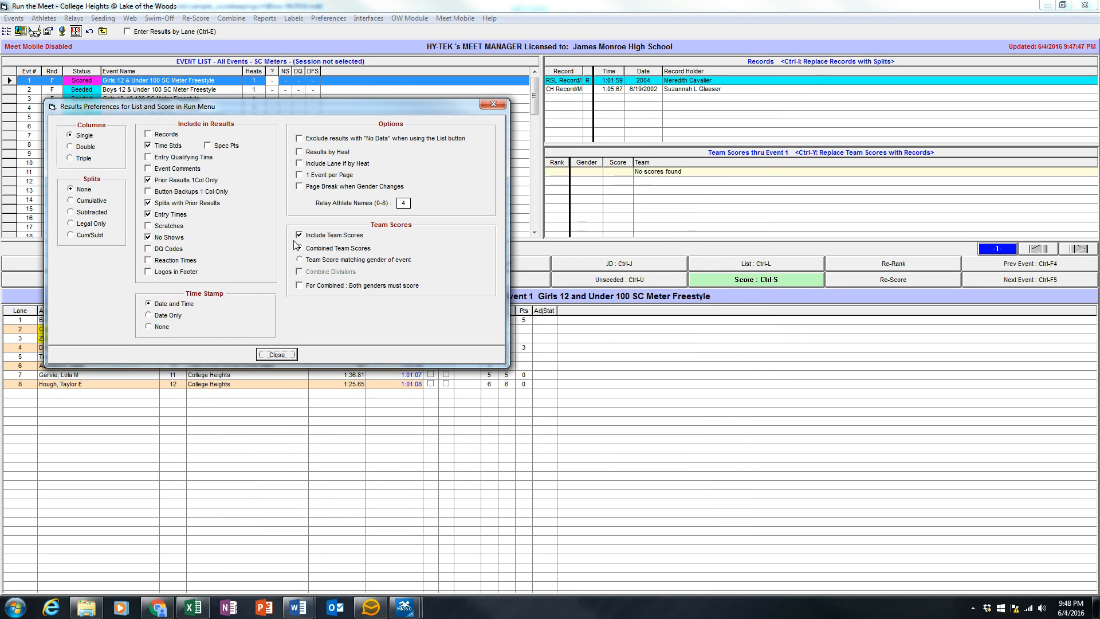
{"action": "left_click", "coordinate": [280, 354]}
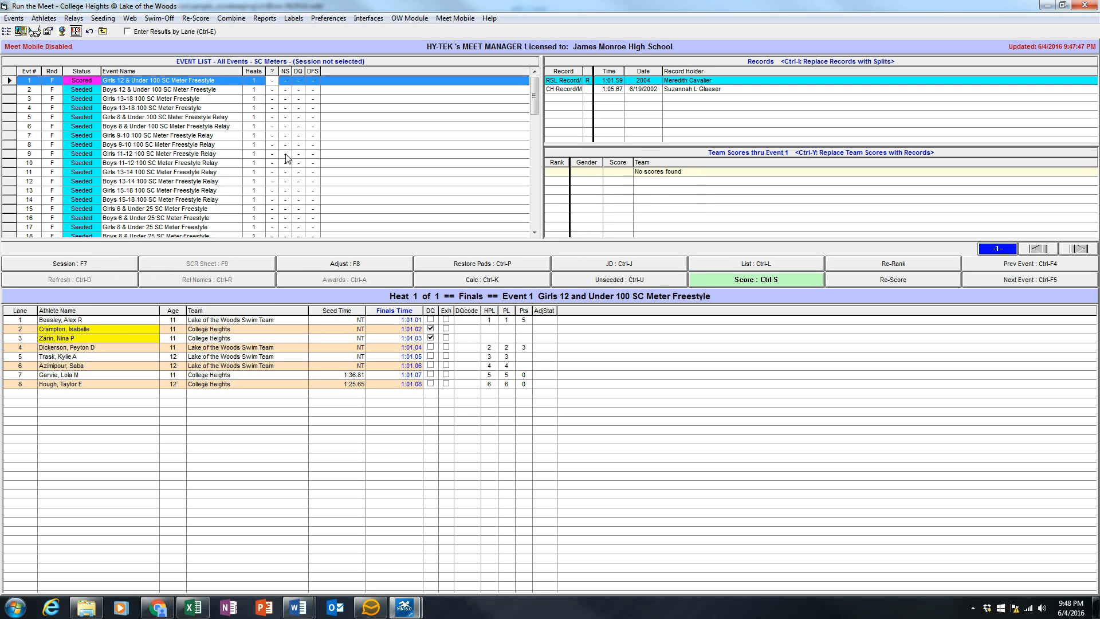
Step: Leave the Run screen and open the double dual team pairings in the entry and scoring preferences
{"action": "left_click", "coordinate": [4, 8]}
{"action": "left_click", "coordinate": [90, 73]}
{"action": "left_click", "coordinate": [31, 18]}
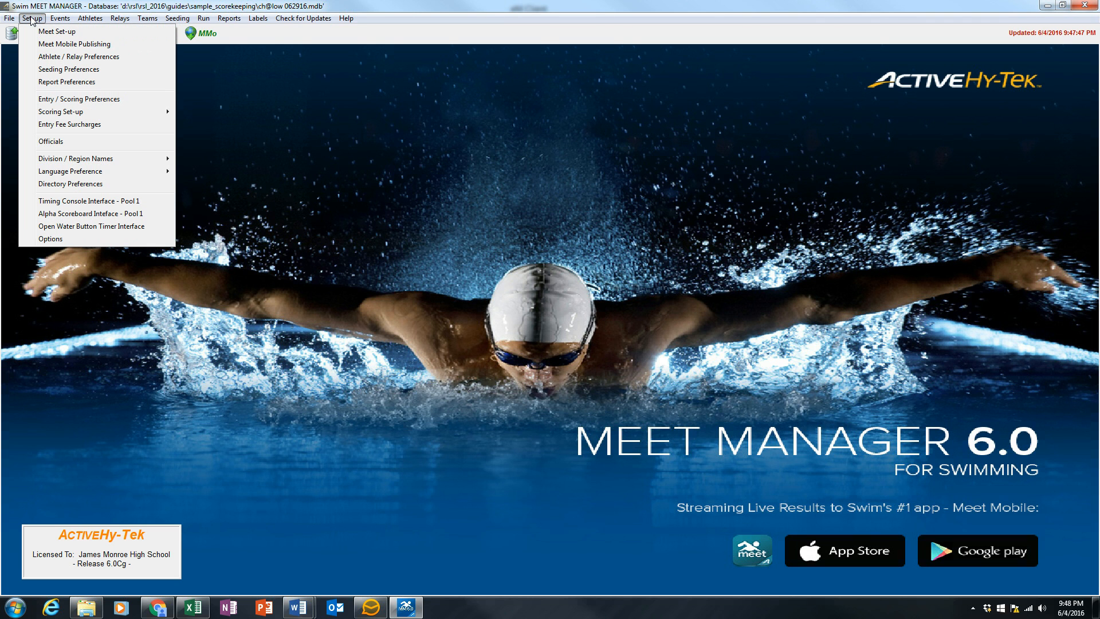
{"action": "left_click", "coordinate": [65, 102]}
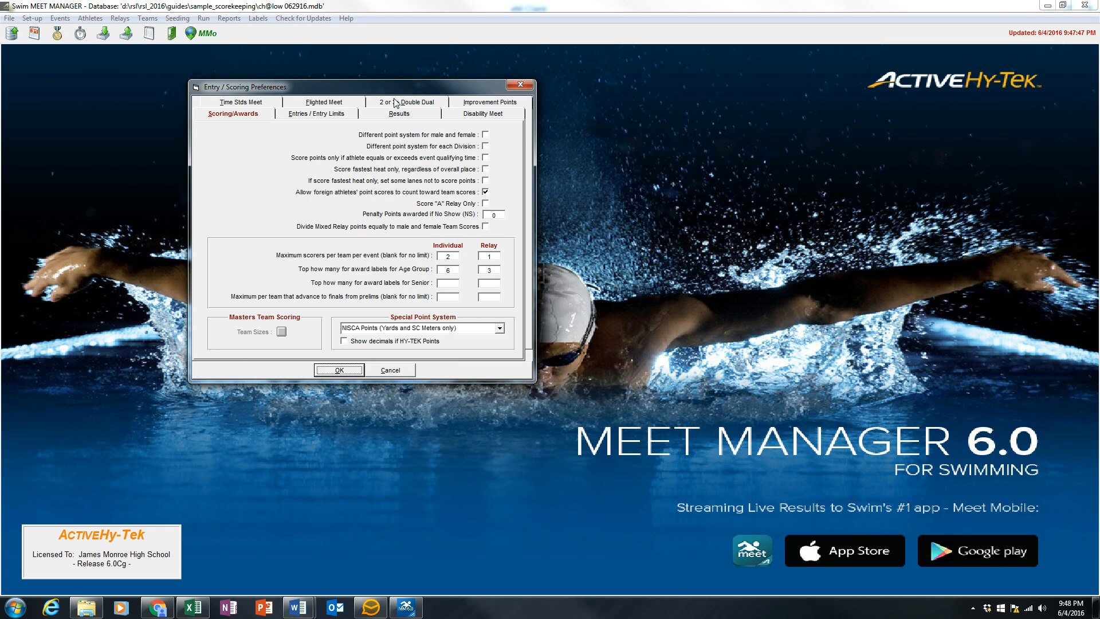
{"action": "left_click", "coordinate": [397, 104]}
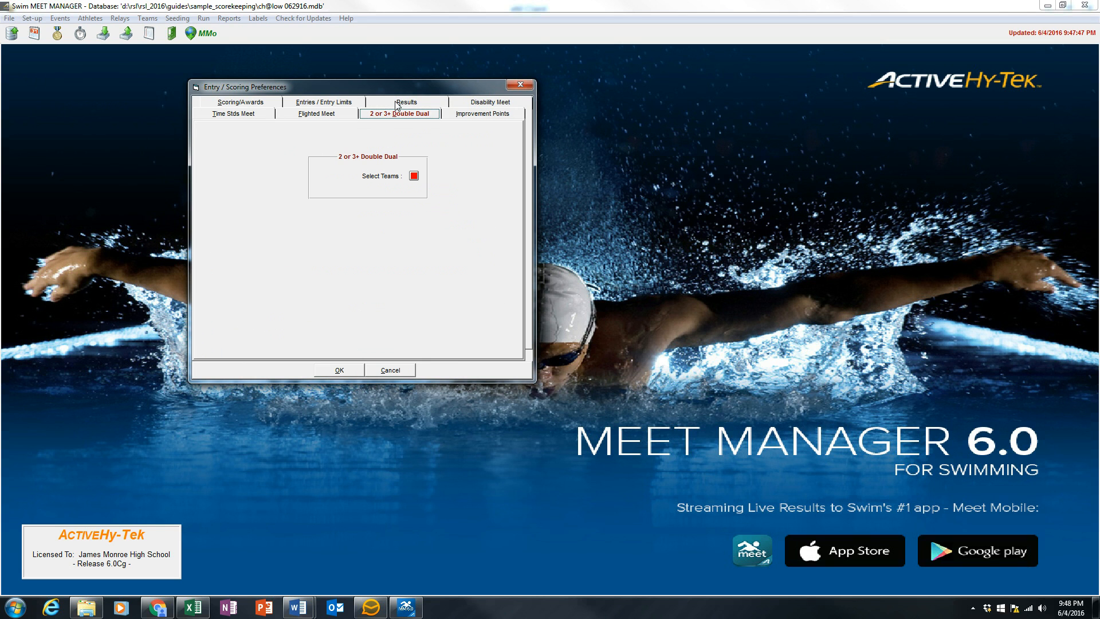
{"action": "left_click", "coordinate": [414, 176]}
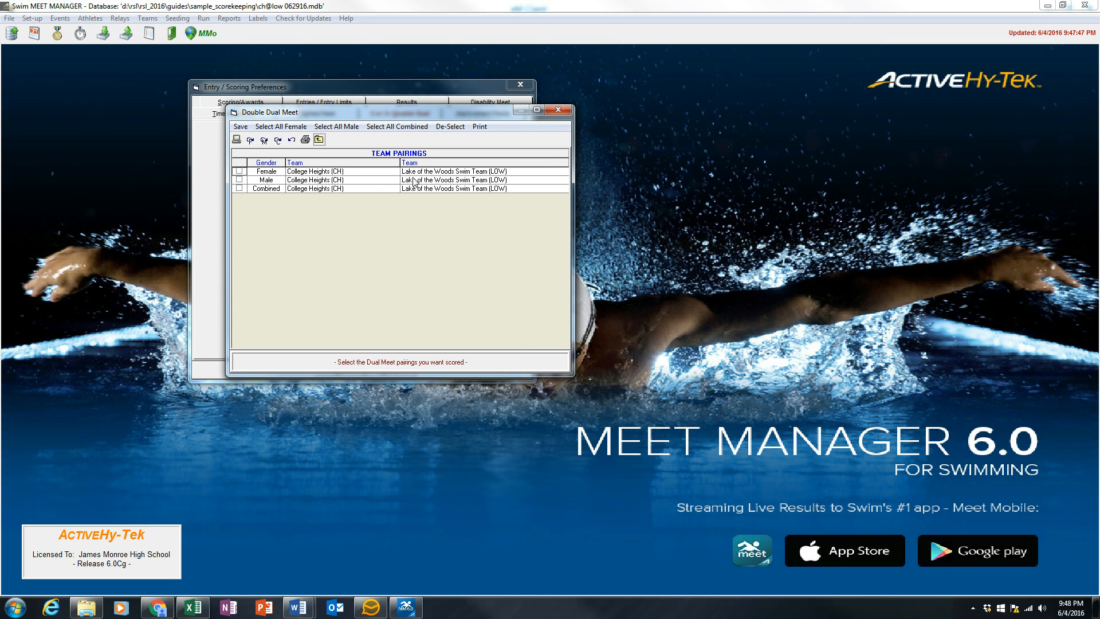
Step: Select only the Combined pairing of College Heights and Lake of the Woods Swim Team for dual-meet scoring, then save the pairing and accept the preferences
{"action": "left_click", "coordinate": [241, 182]}
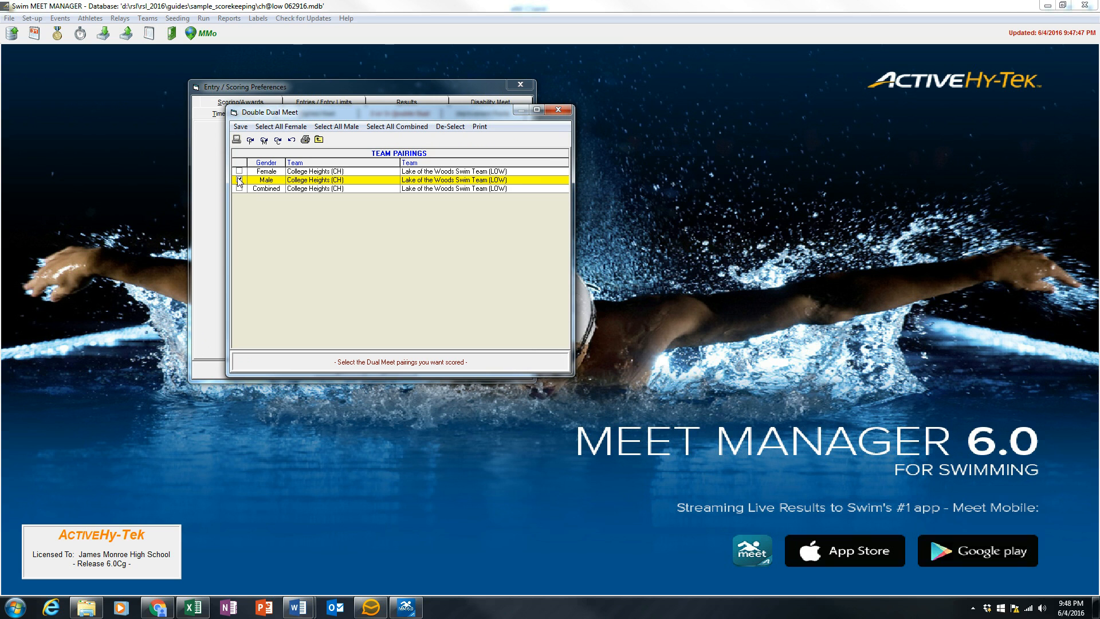
{"action": "left_click", "coordinate": [238, 179]}
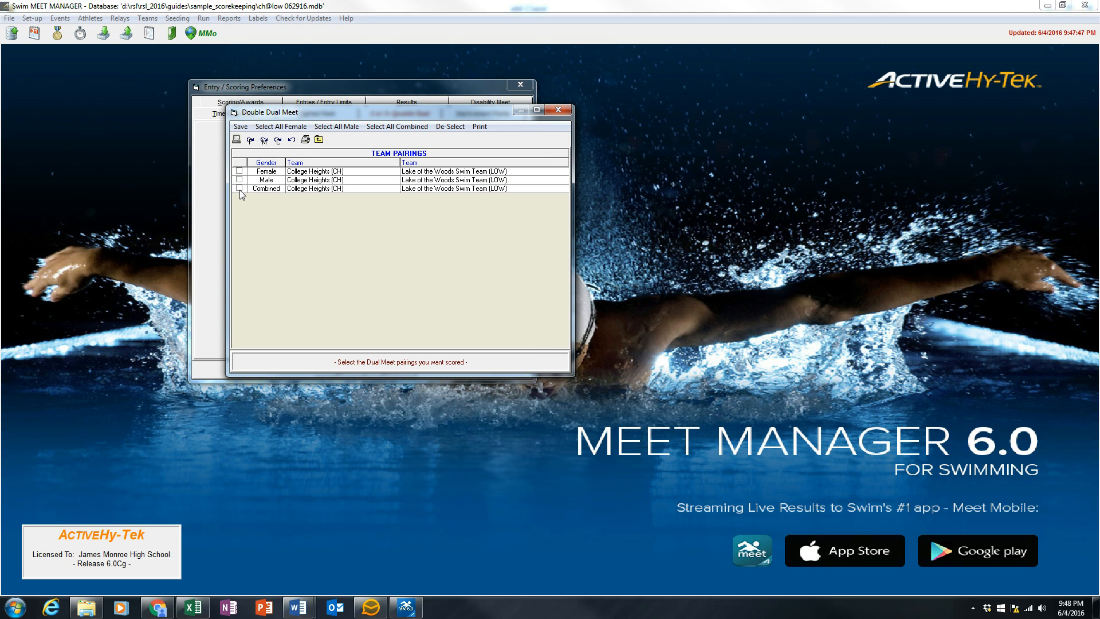
{"action": "left_click", "coordinate": [240, 189]}
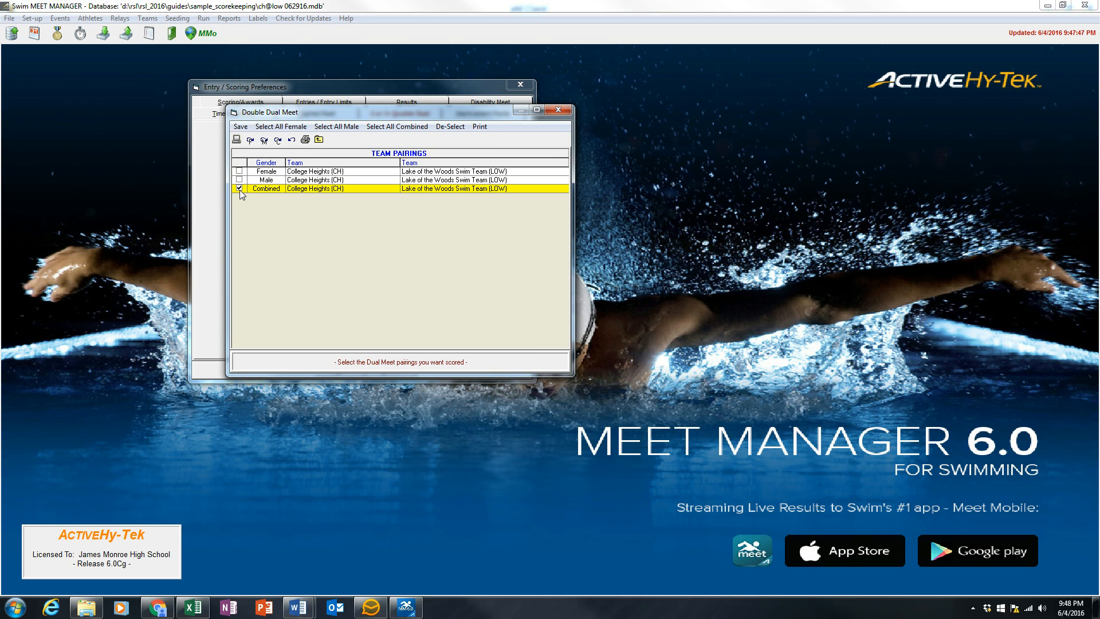
{"action": "left_click", "coordinate": [239, 127]}
{"action": "left_click", "coordinate": [338, 371]}
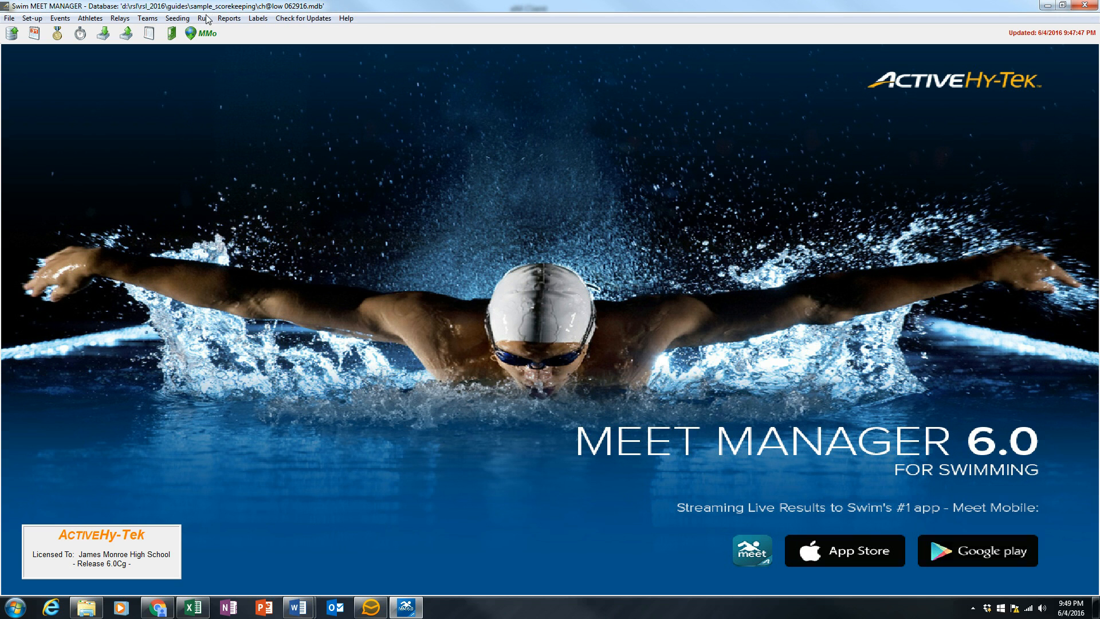
Step: Return to the Run screen and score Event 1 again with the dual-meet pairing applied
{"action": "left_click", "coordinate": [203, 17]}
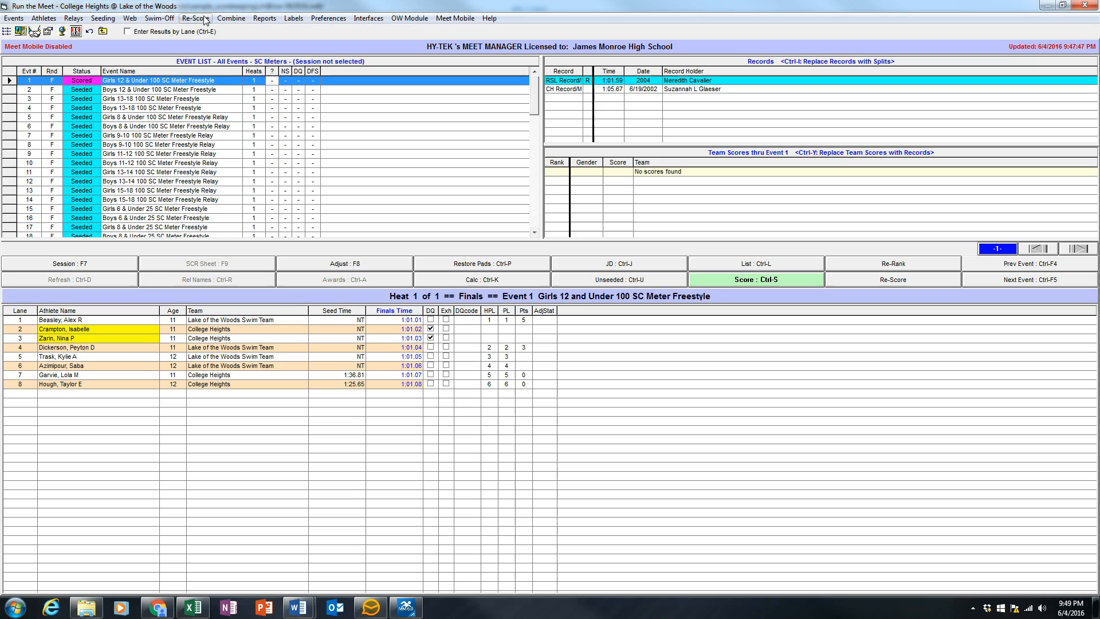
{"action": "left_click", "coordinate": [738, 280]}
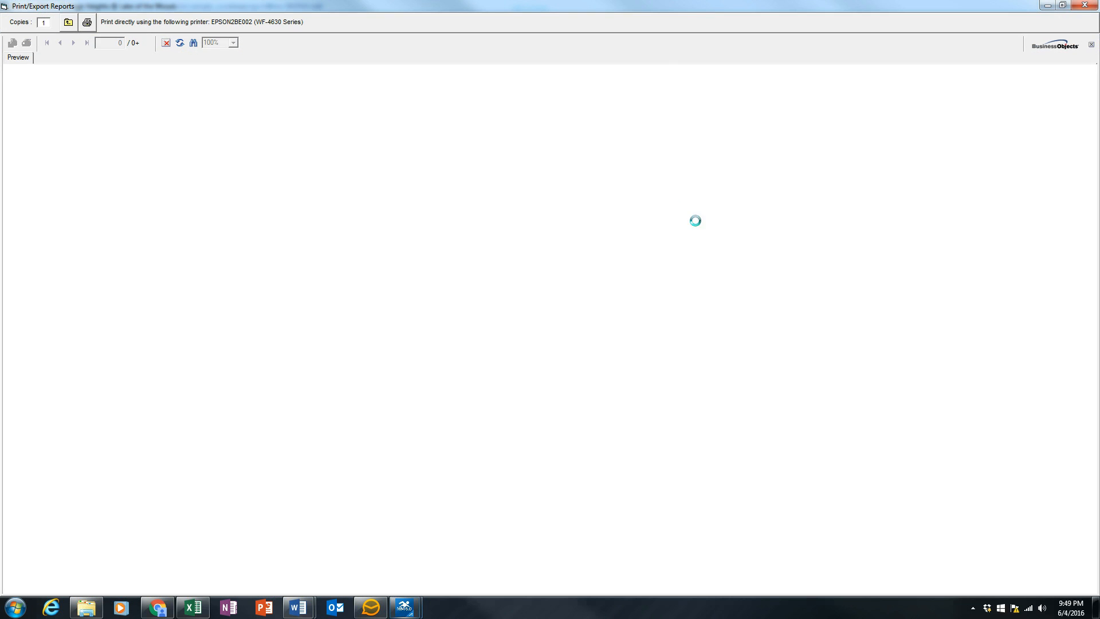